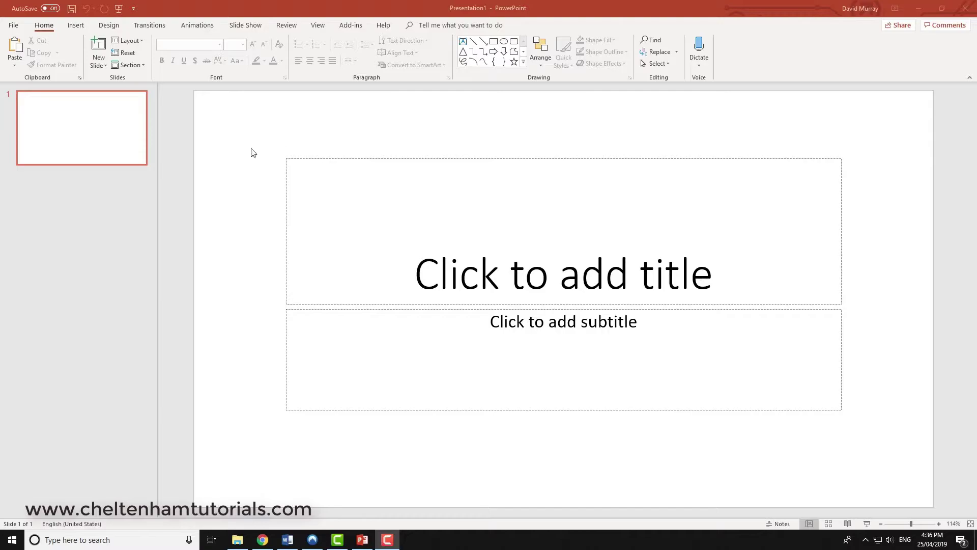
- Type 'All About PowerPoint' as the title and a 'By' byline with the author's name as subtitle
click(479, 273)
text(All)
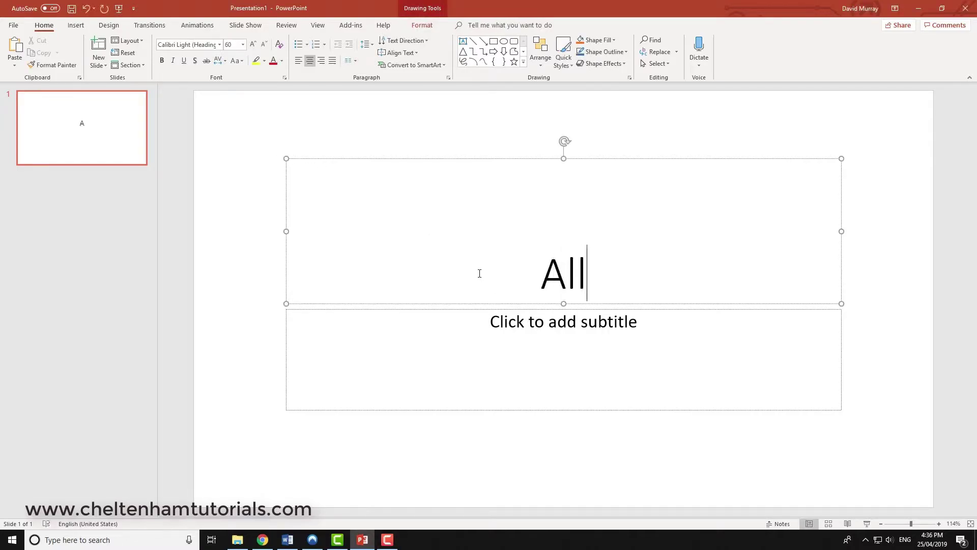
text( ABout )
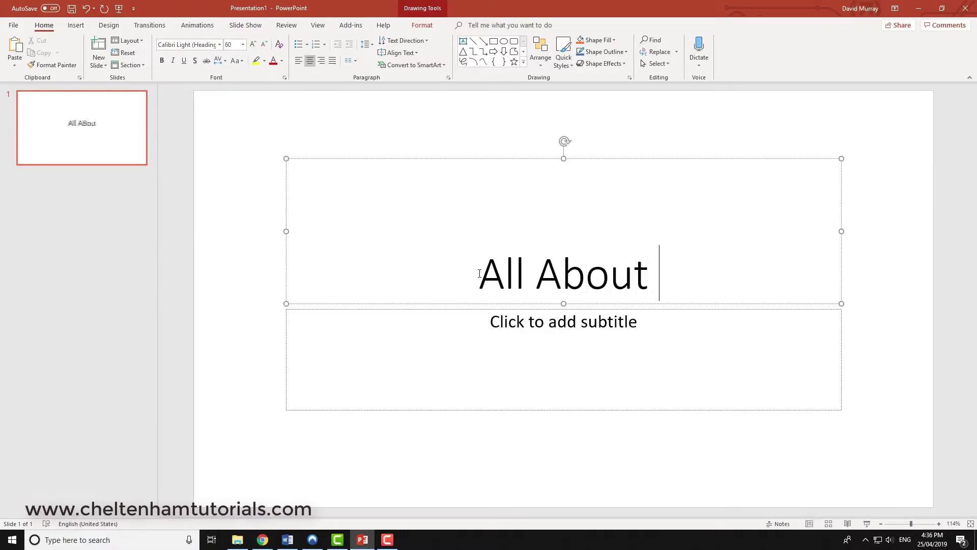
text(PowerP)
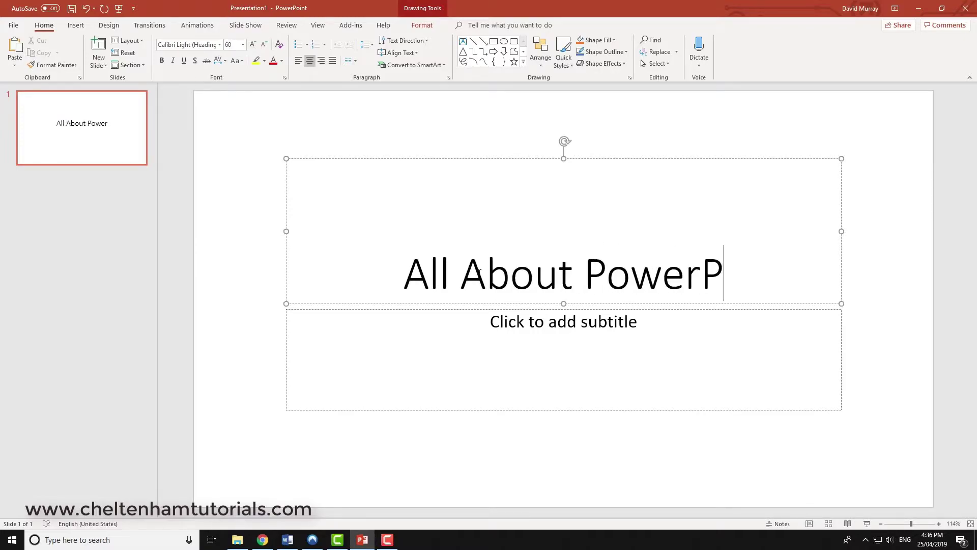
text(oint)
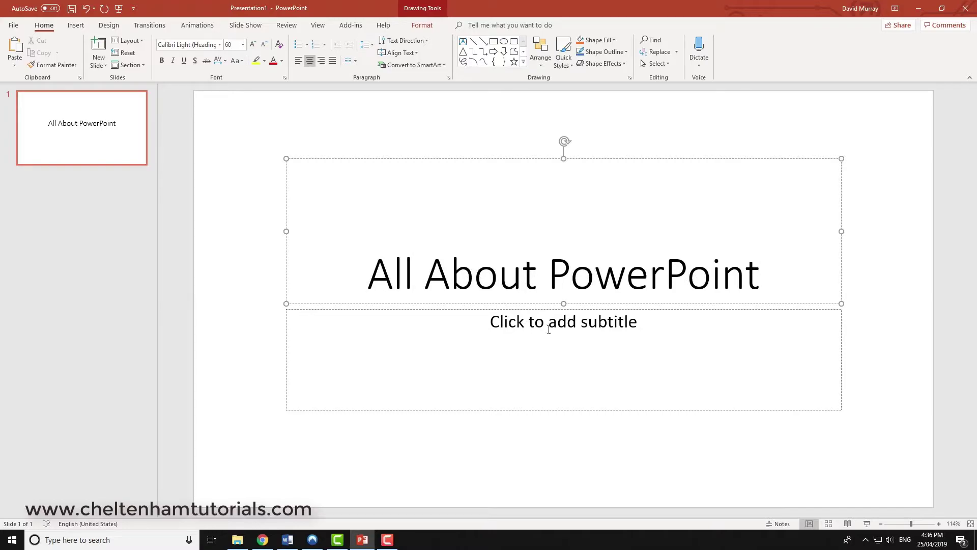
click(529, 325)
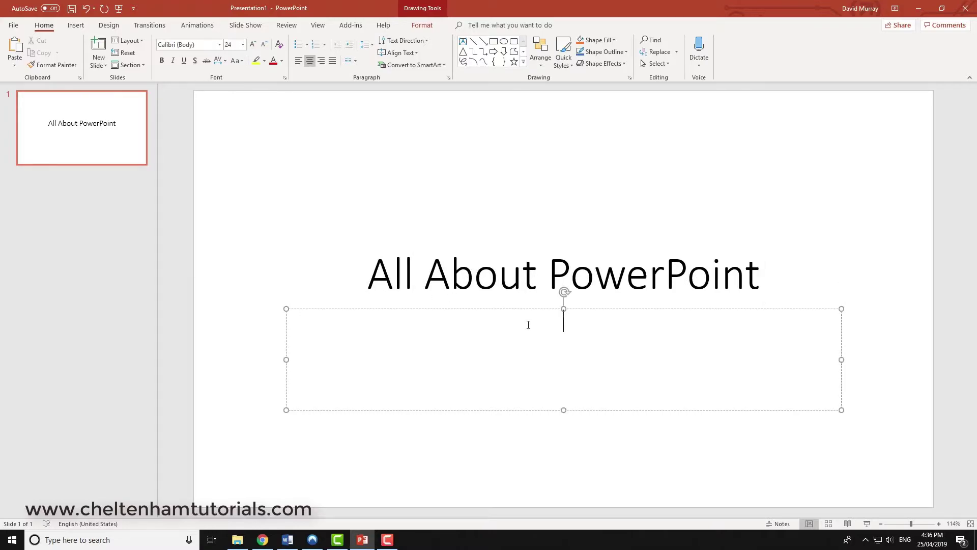
text(By David Murray)
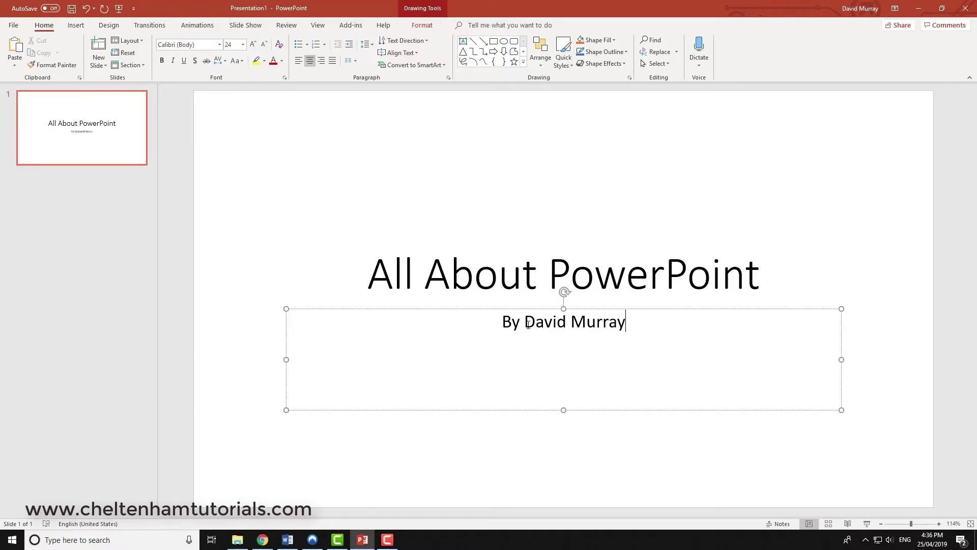
click(230, 282)
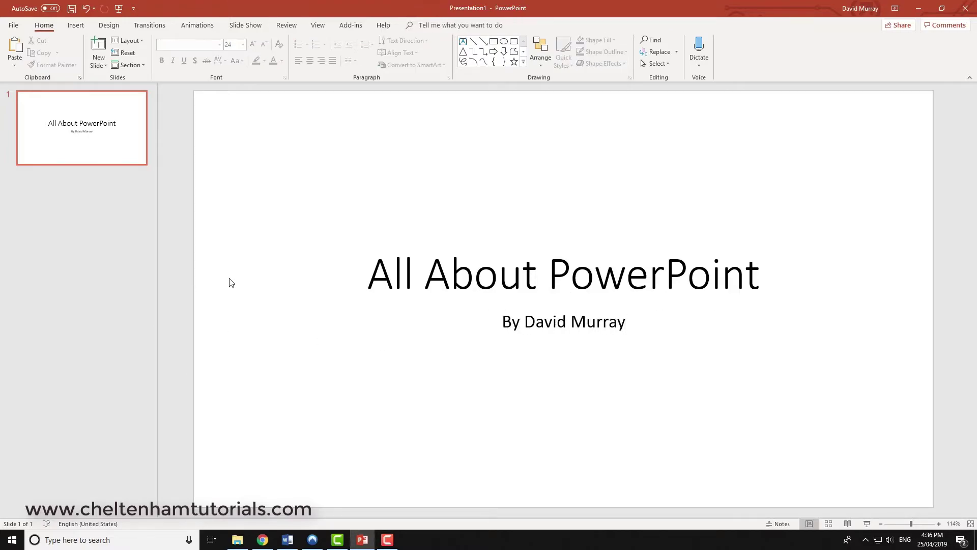
- Narrow the title box so 'All About PowerPoint' wraps onto two lines
click(493, 273)
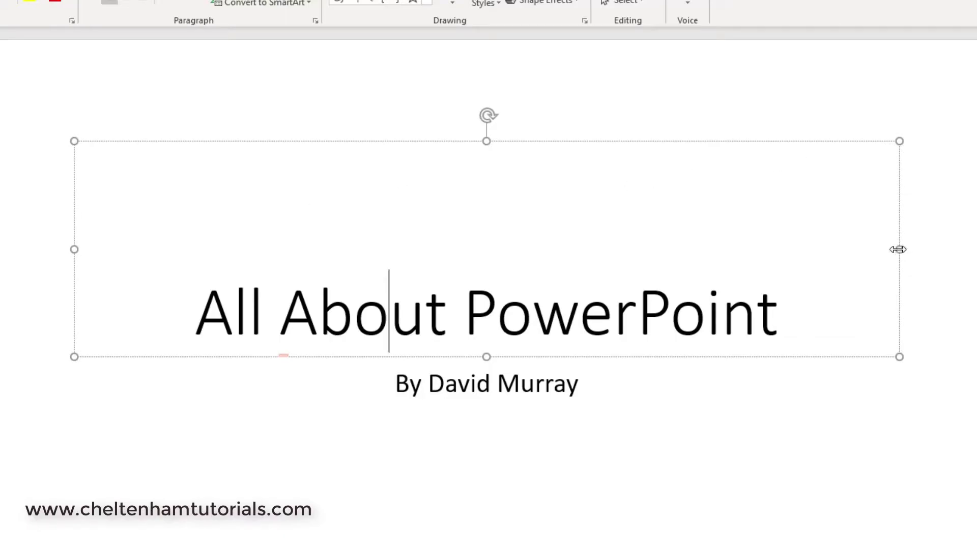
mouse_move(899, 248)
mouse_down()
mouse_move(327, 264)
mouse_move(898, 252)
mouse_up()
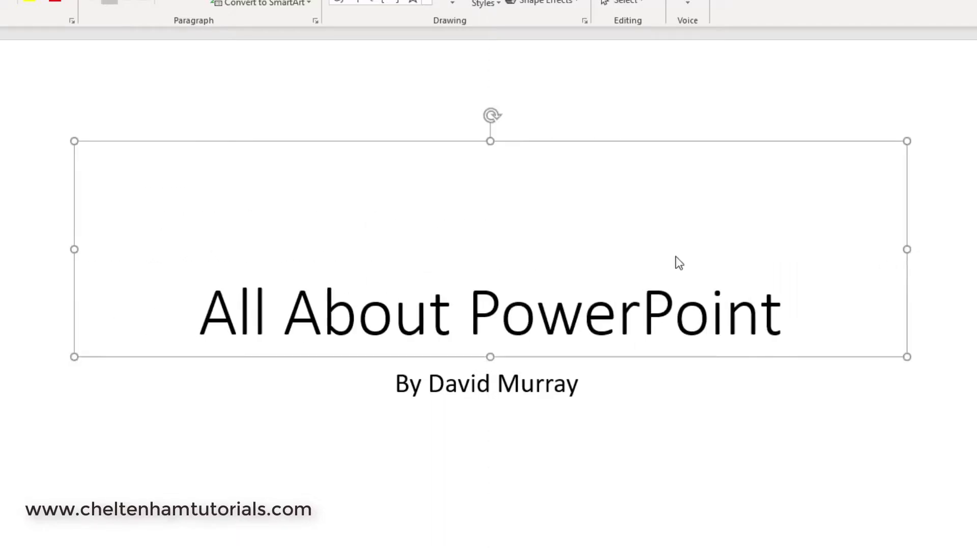
mouse_move(490, 142)
mouse_down()
mouse_move(494, 242)
mouse_move(495, 144)
mouse_up()
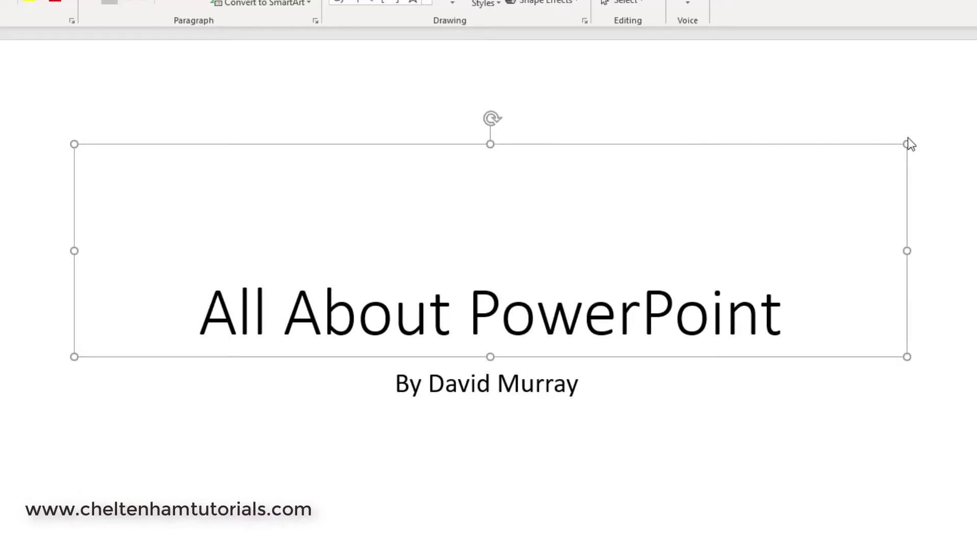
drag(906, 144, 485, 162)
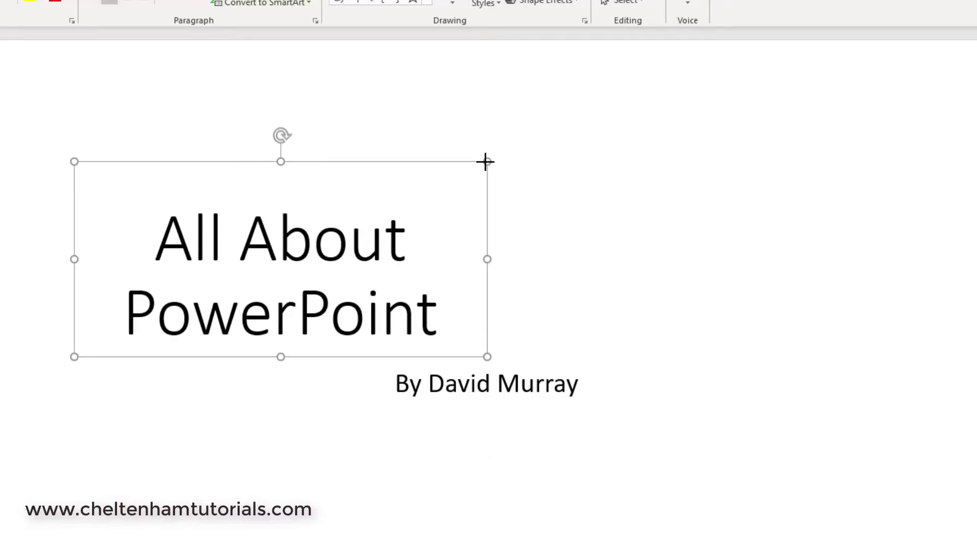
- Shrink the subtitle box to fit the byline
click(521, 380)
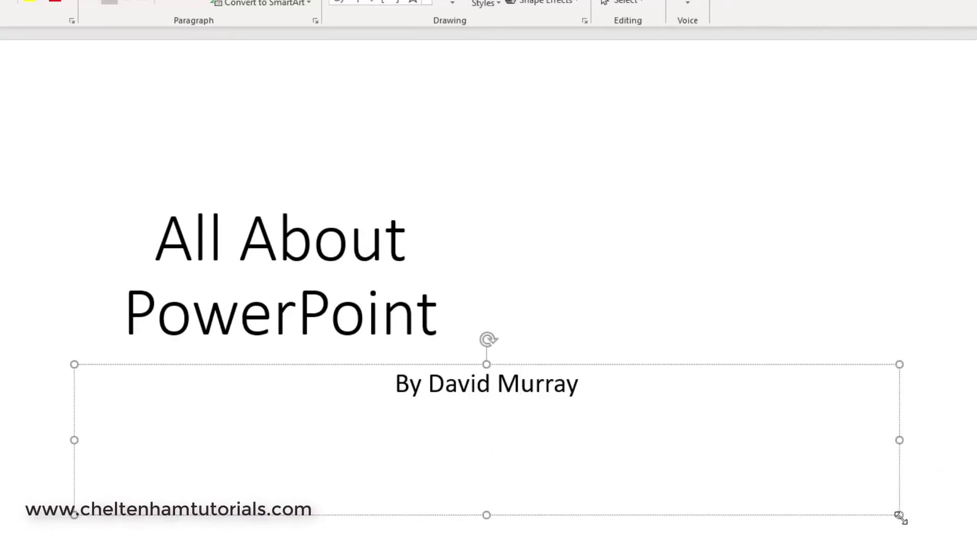
drag(897, 516, 438, 420)
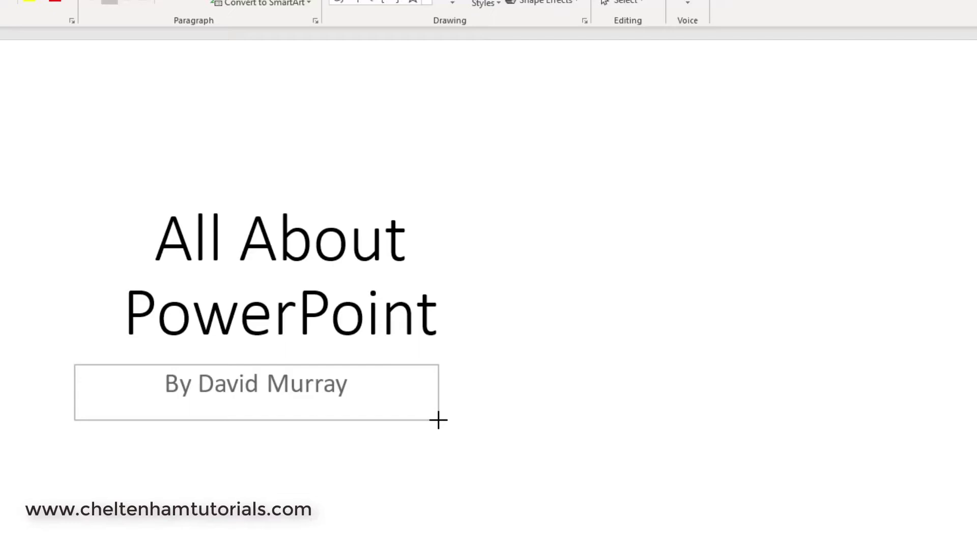
drag(438, 420, 438, 419)
click(581, 451)
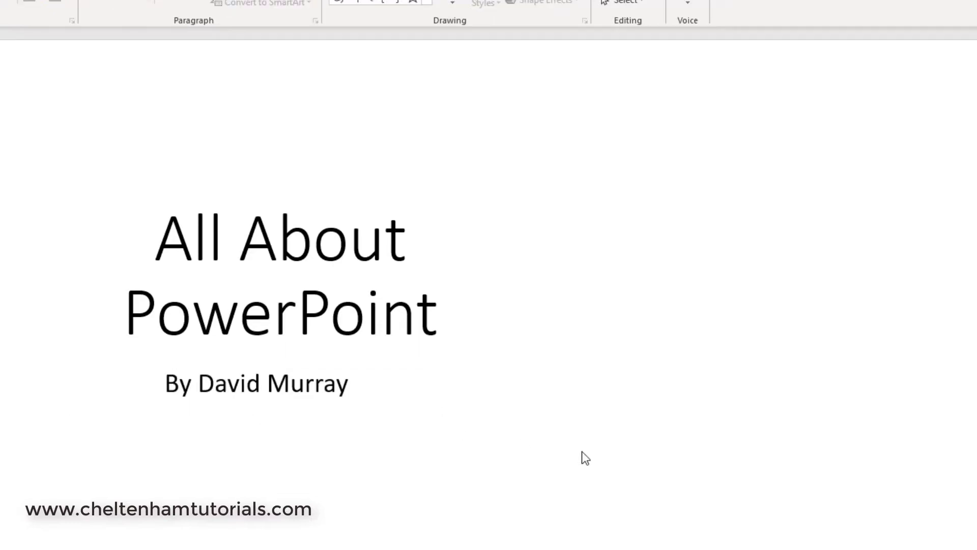
- Move the title to the right half, with the byline directly beneath it
click(354, 187)
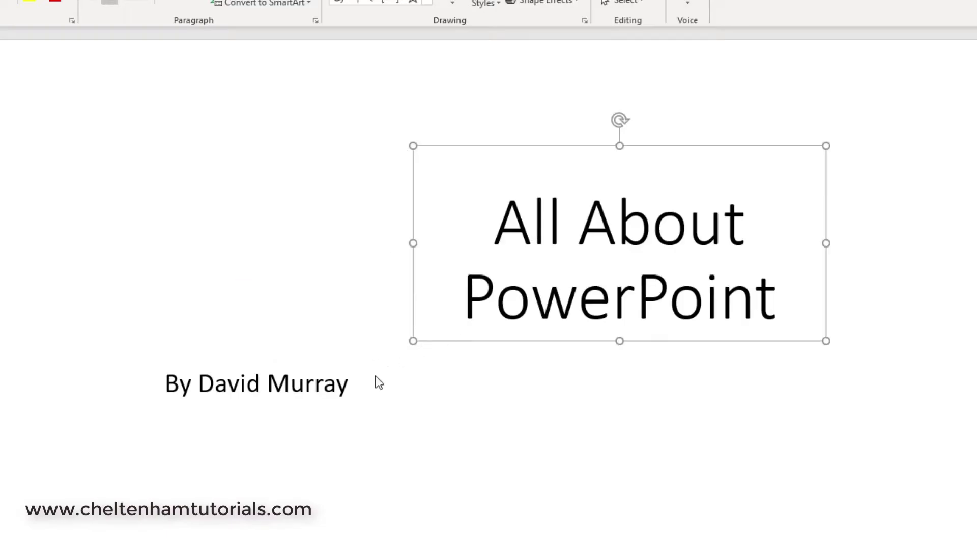
click(319, 379)
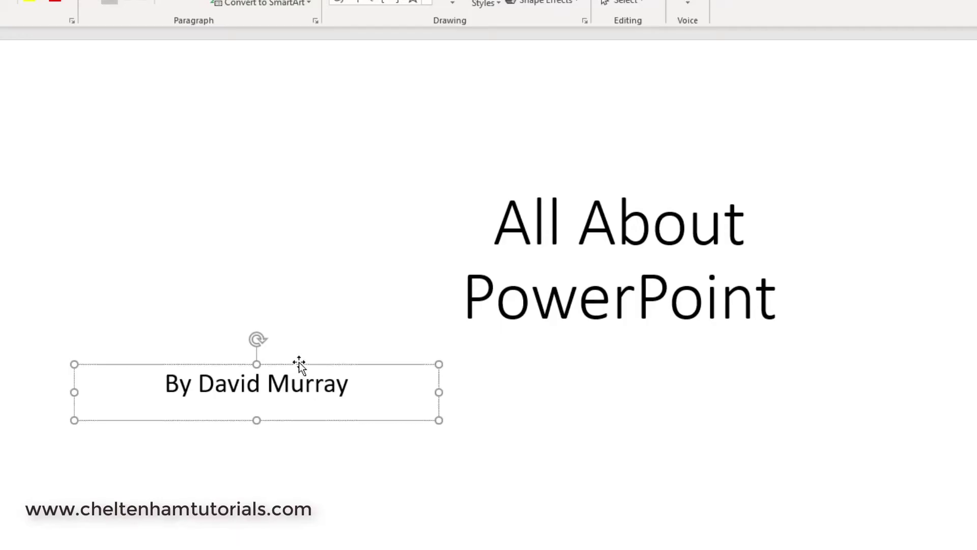
drag(298, 363, 683, 342)
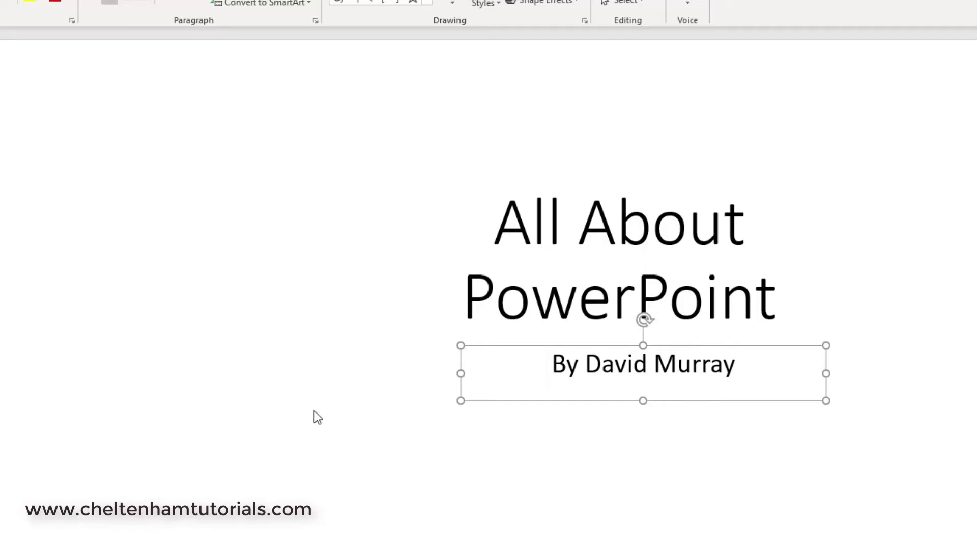
click(305, 423)
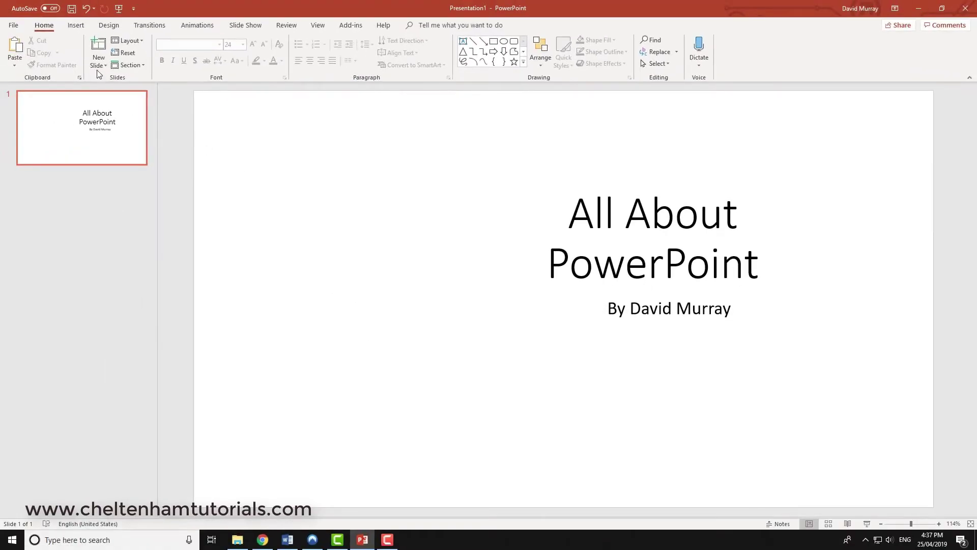
- Add a Title and Content slide with a title and the author's name as the first bullet
click(97, 61)
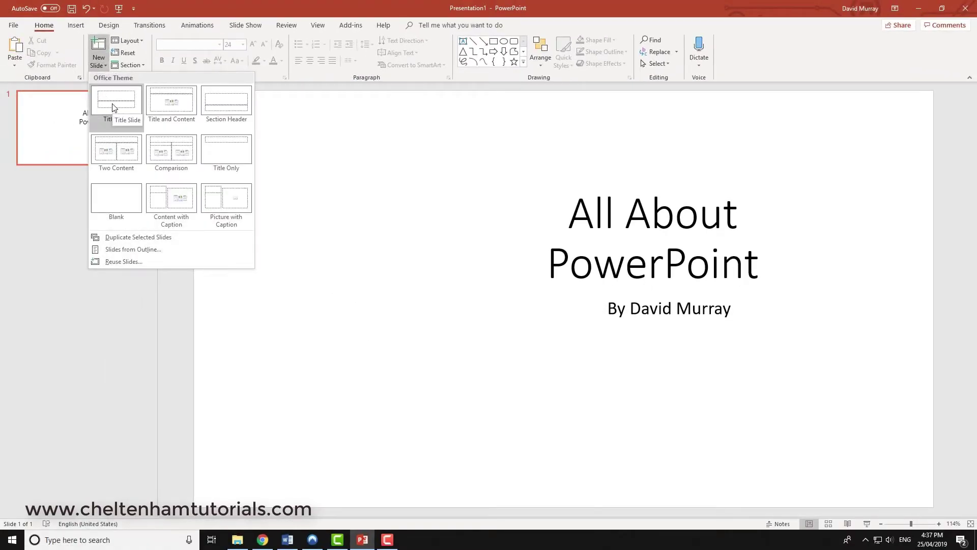
click(161, 104)
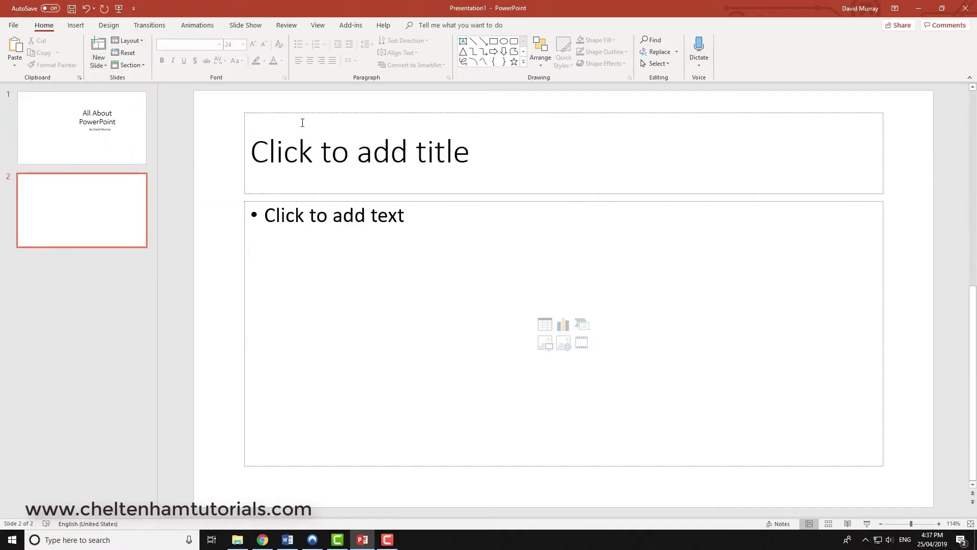
click(351, 150)
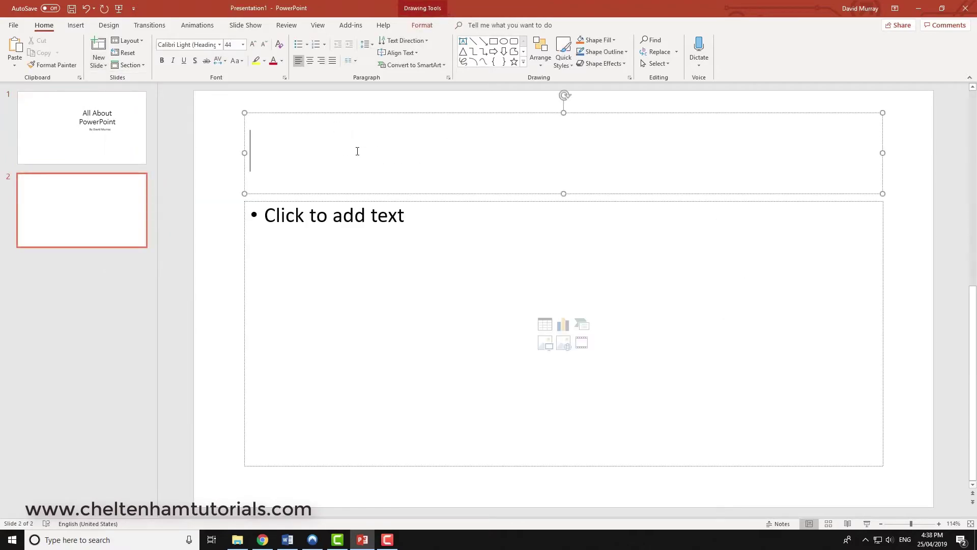
text(All Bout )
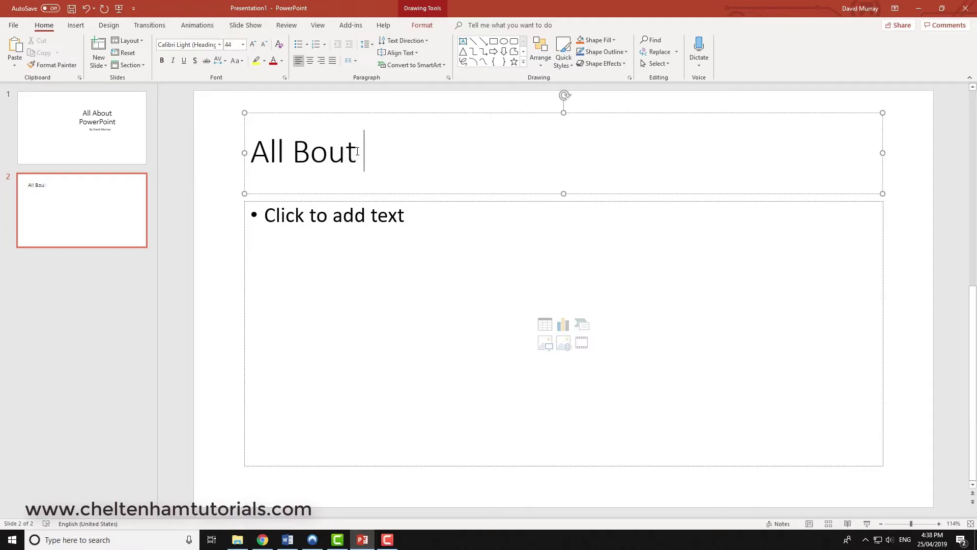
text(PowerP)
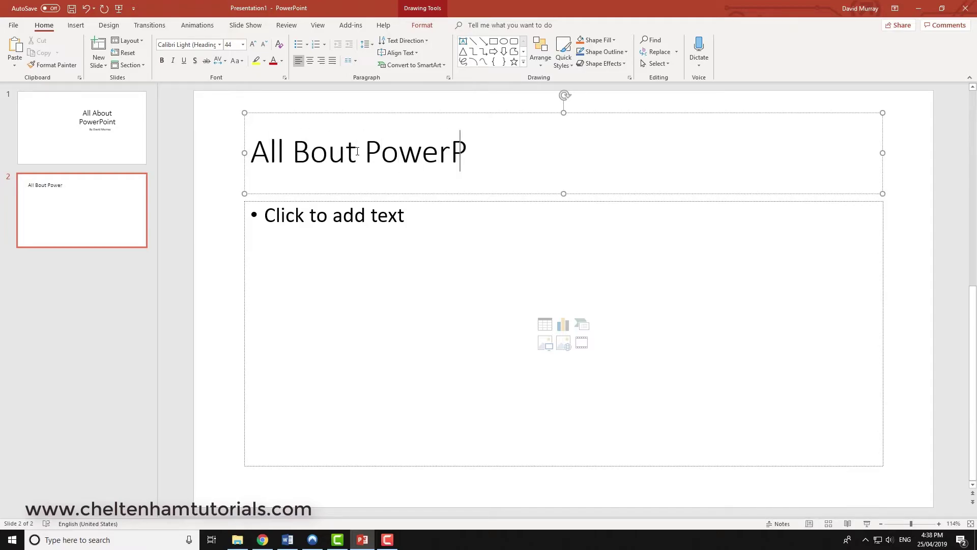
text(oint)
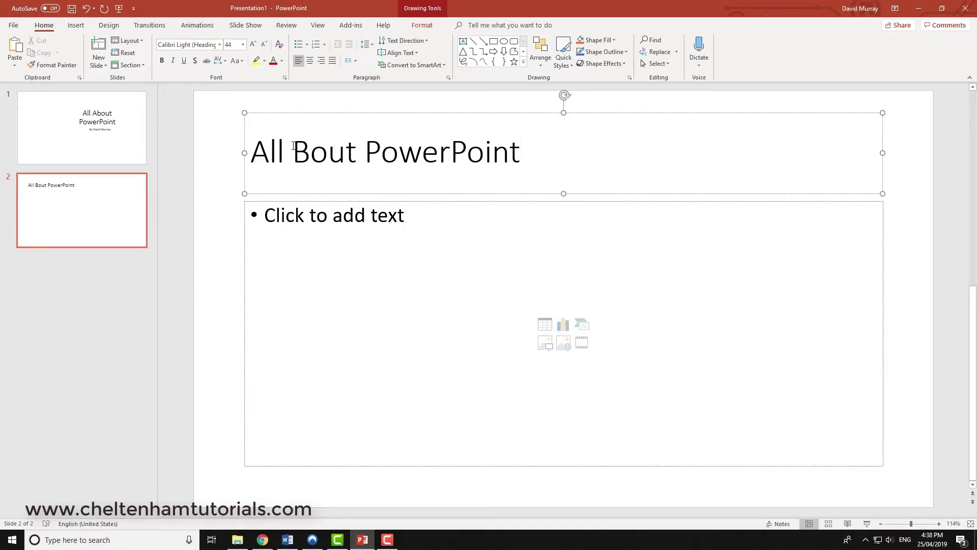
text(a)
click(323, 220)
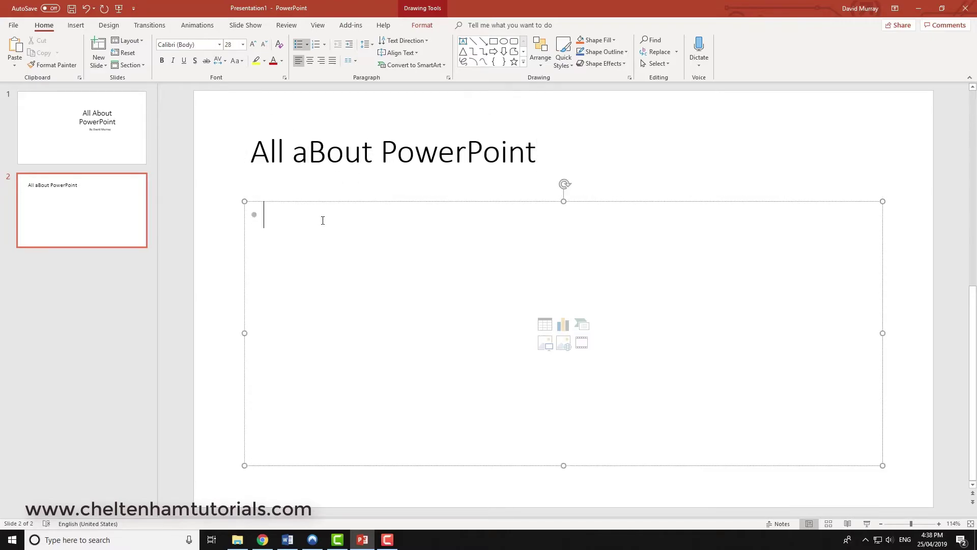
text(Dav)
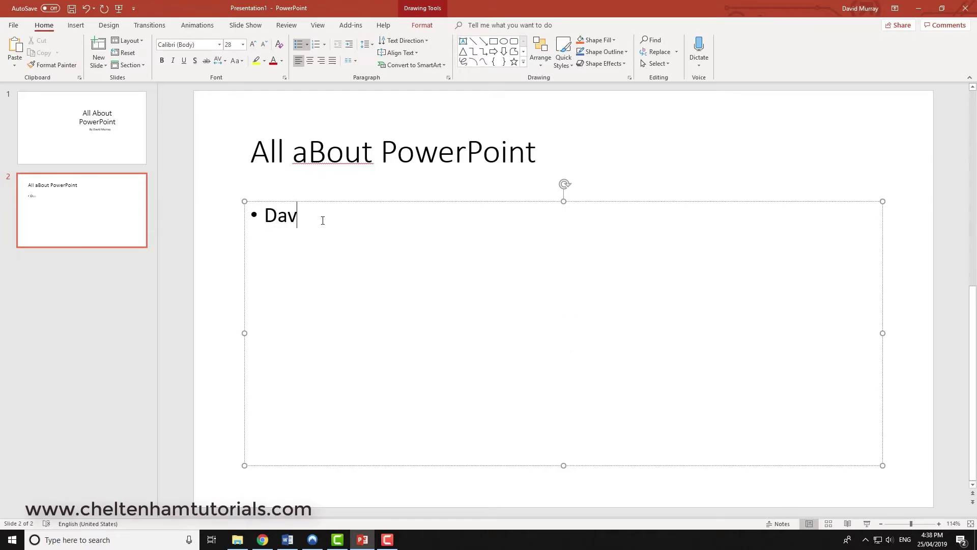
text(id Murray)
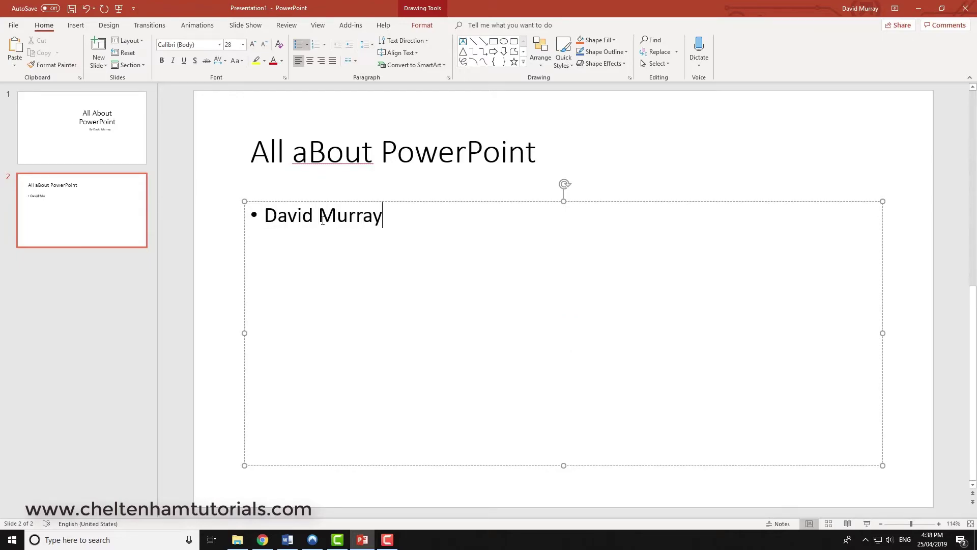
- Fix the title's typos so it reads 'All About PowerPoint'
click(316, 154)
key(BackSpace)
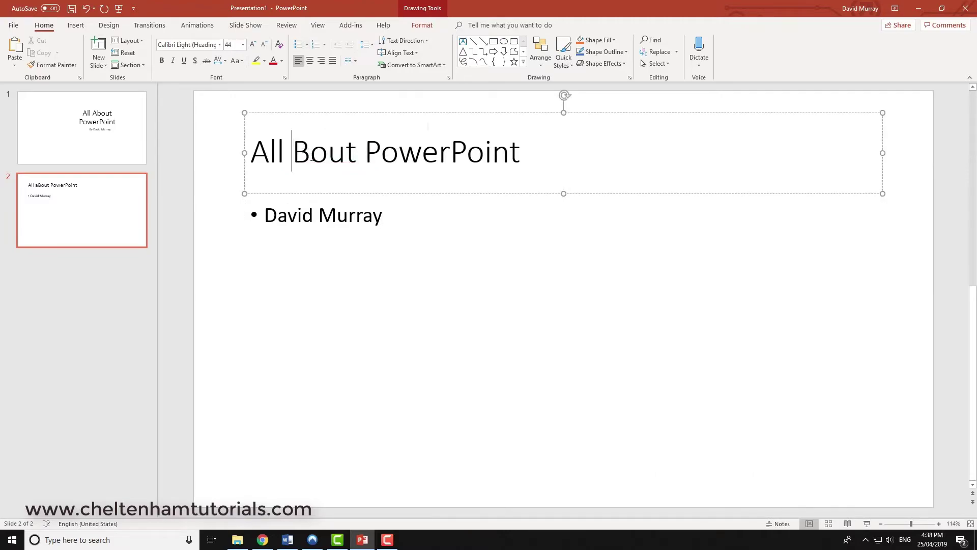
text(A)
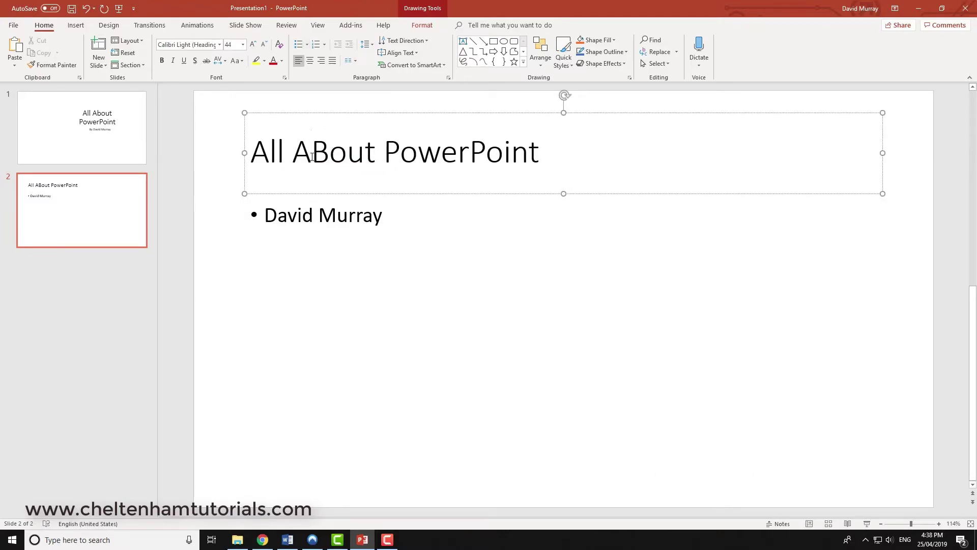
text(b)
key(Delete)
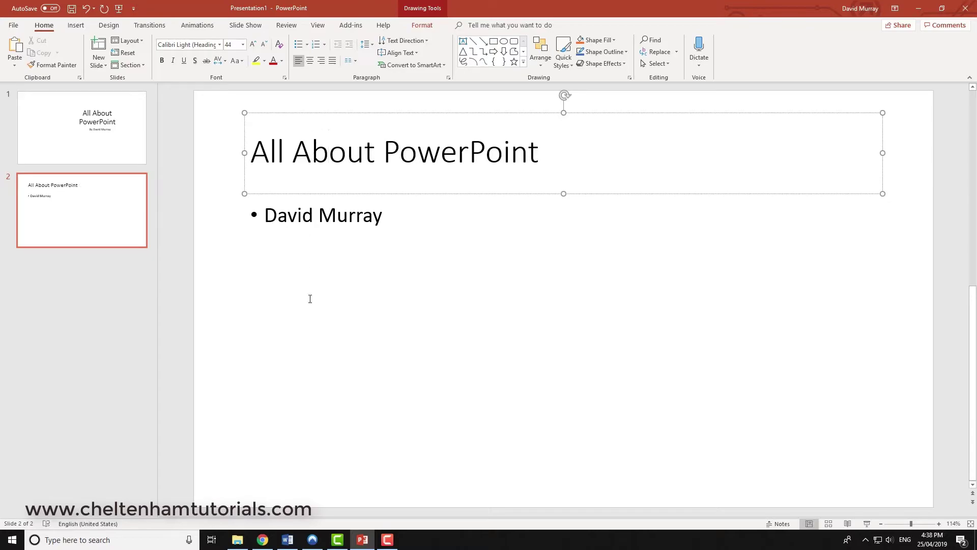
click(312, 299)
- Shrink slide 2's title box to fit its text and move it to the upper right
click(327, 163)
drag(882, 113, 585, 124)
click(694, 211)
click(490, 156)
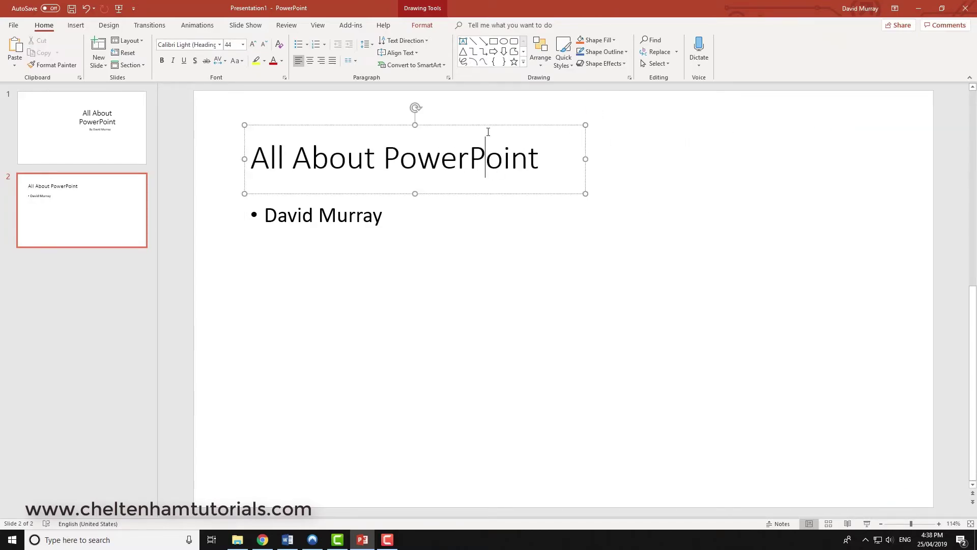
drag(474, 127, 688, 123)
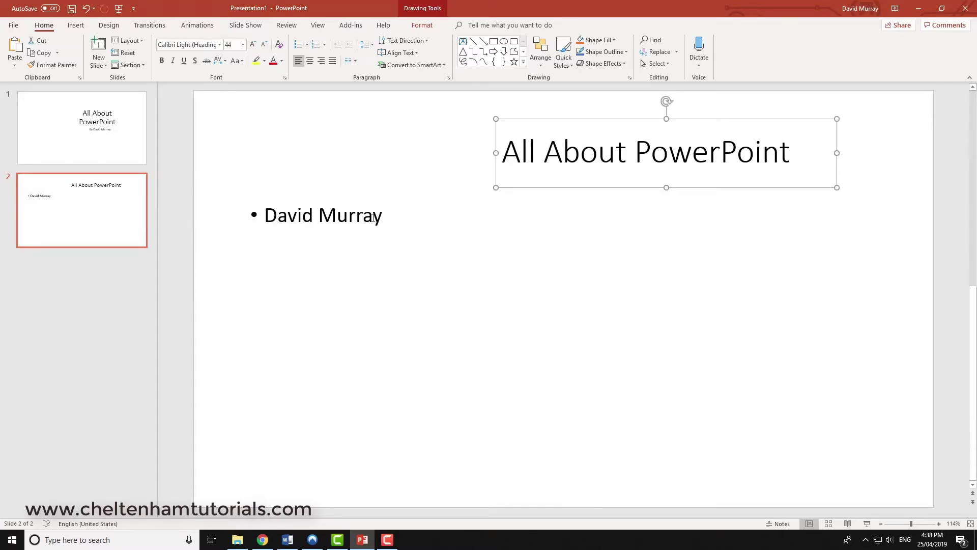
- Shrink the name placeholder around its text and place it under the title
click(373, 218)
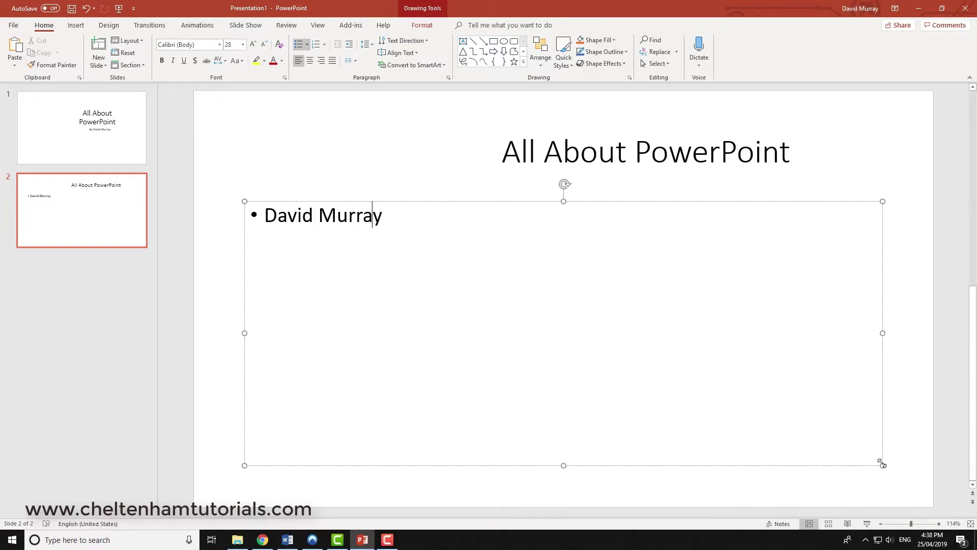
drag(882, 463, 429, 267)
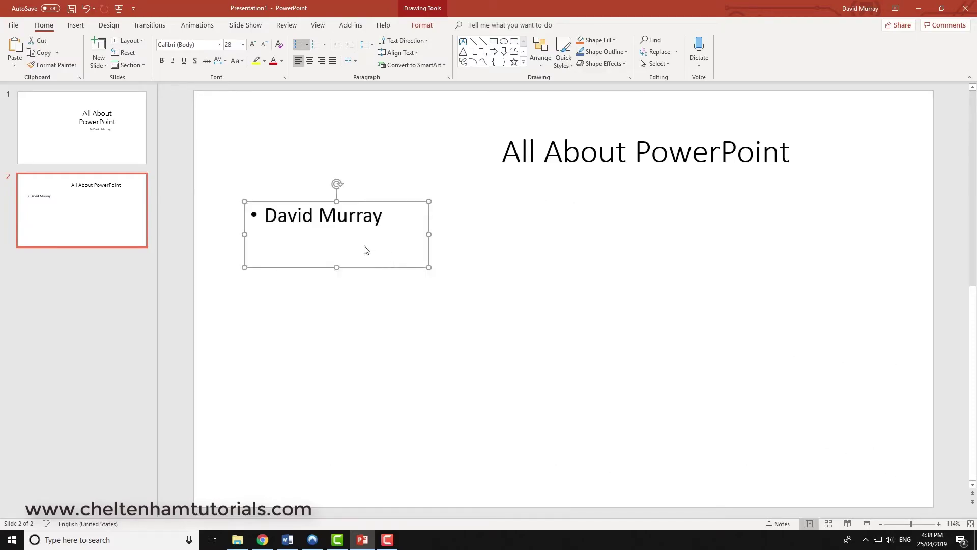
drag(275, 202, 695, 176)
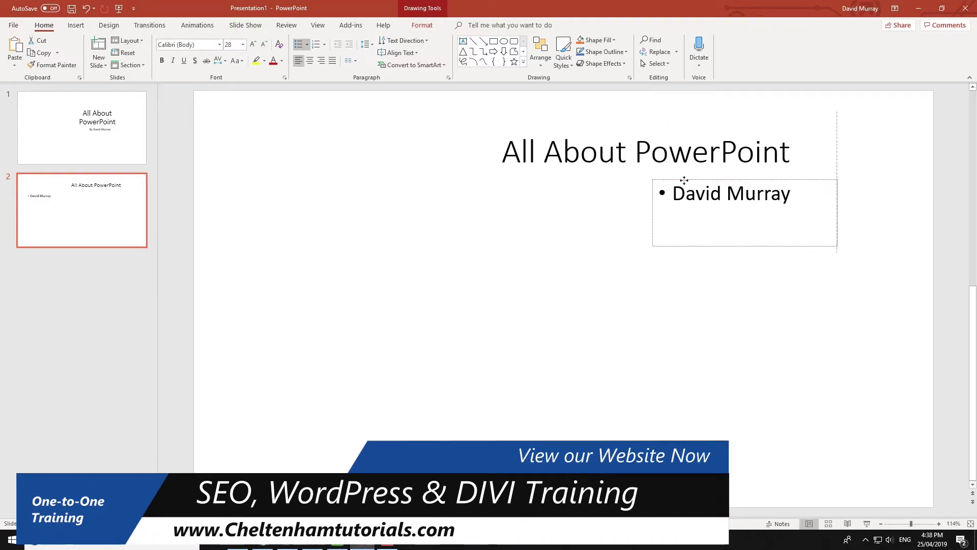
click(667, 295)
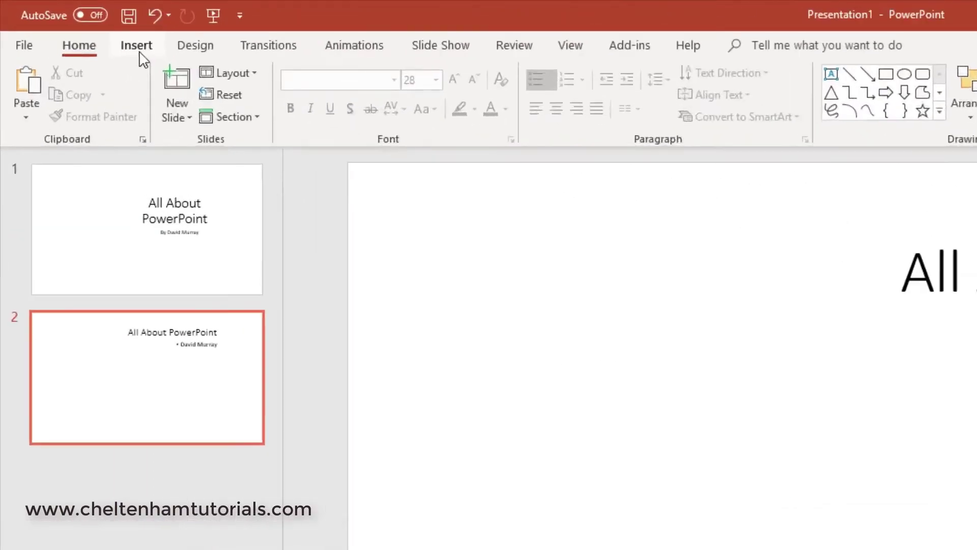
- Insert a text box on slide 2 filled with sample gibberish paragraph text
click(78, 28)
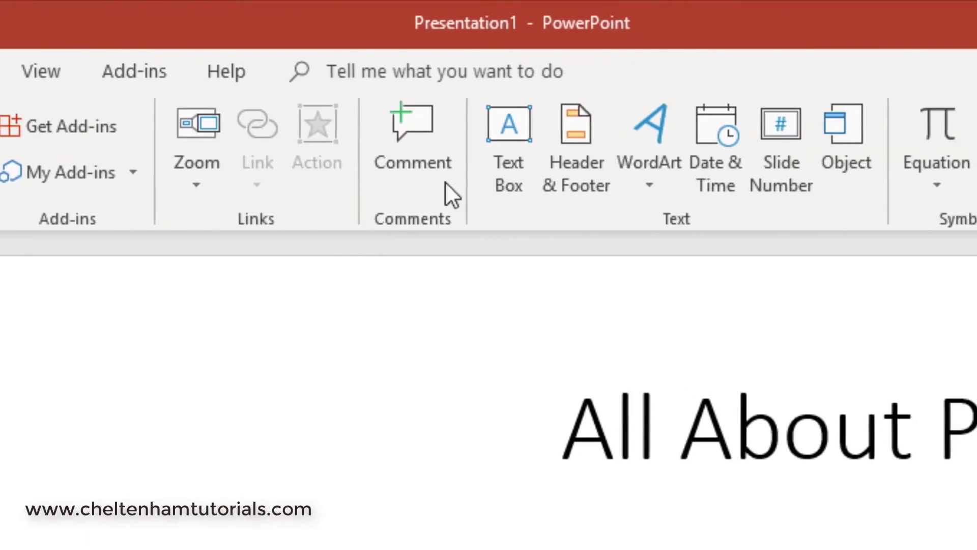
click(509, 145)
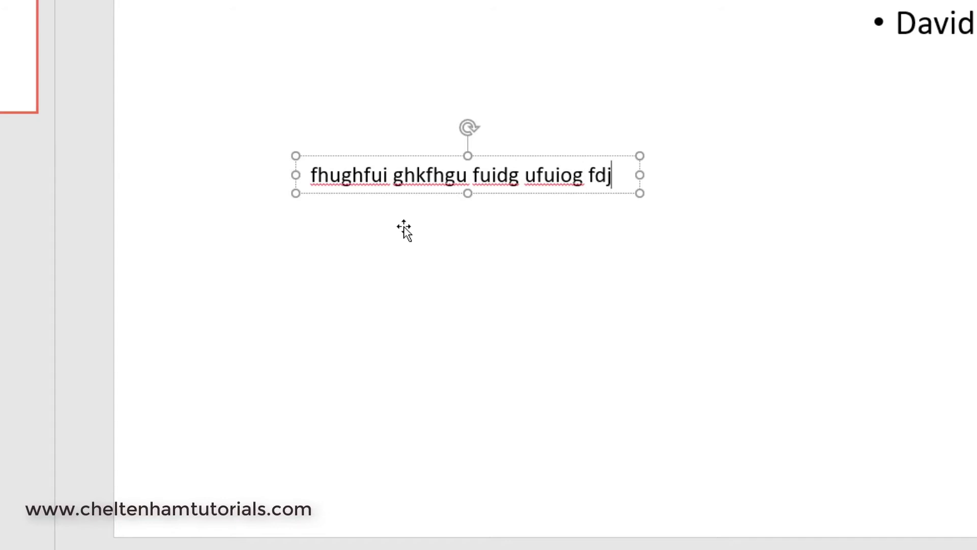
text(go kfogk opfkopgk opfop kfopkg opfkopg kpofdg opfkgop)
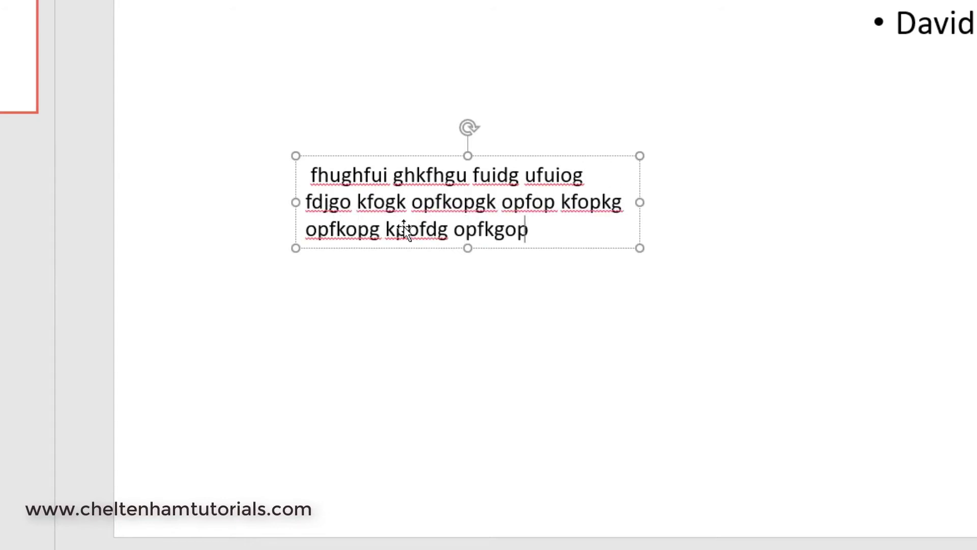
text( kfopkgop fopk opfop op)
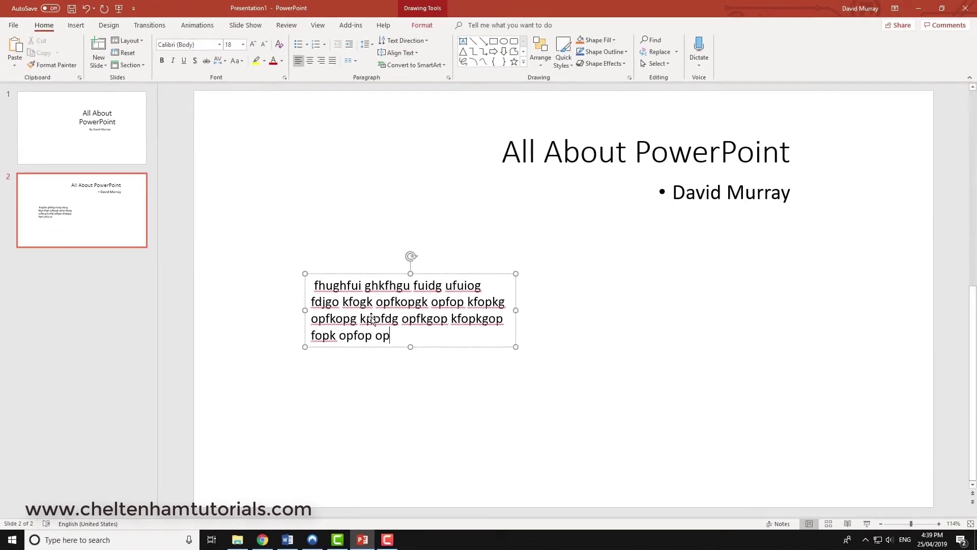
click(785, 342)
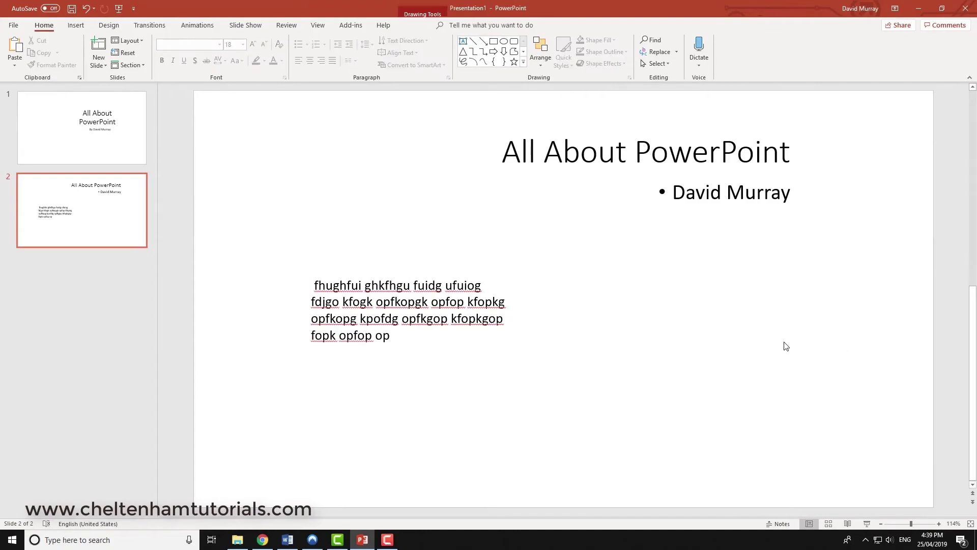
- Move the sample text box to the right, just below the name
click(404, 303)
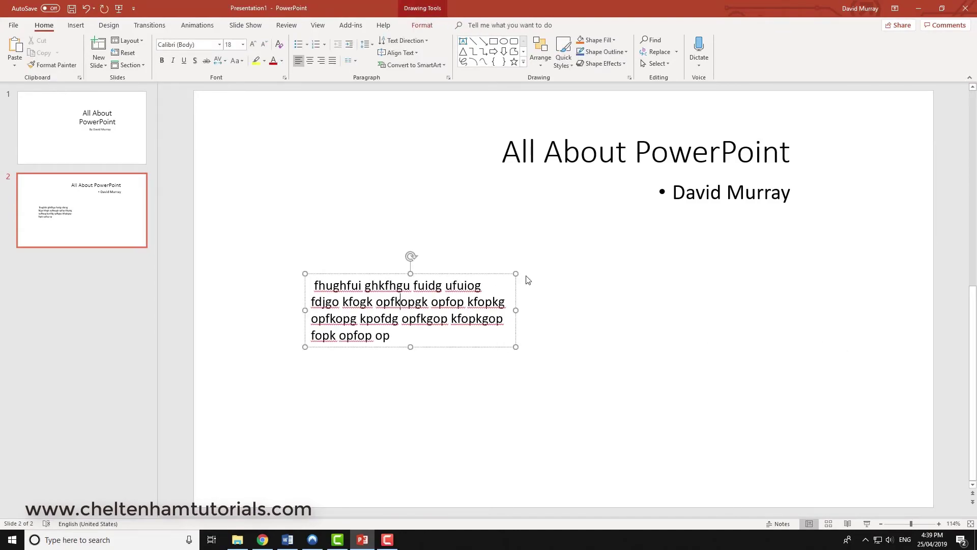
drag(489, 276, 811, 266)
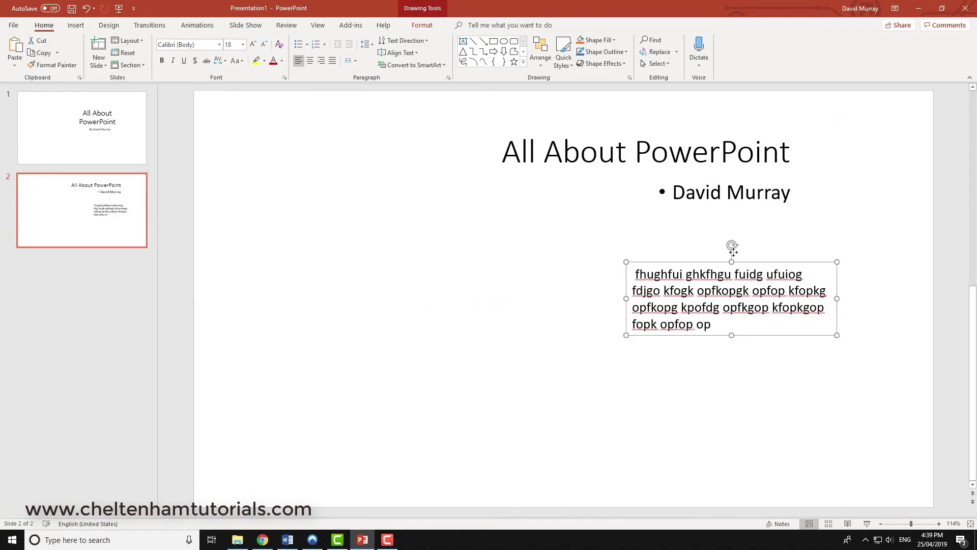
drag(733, 252, 707, 215)
click(611, 418)
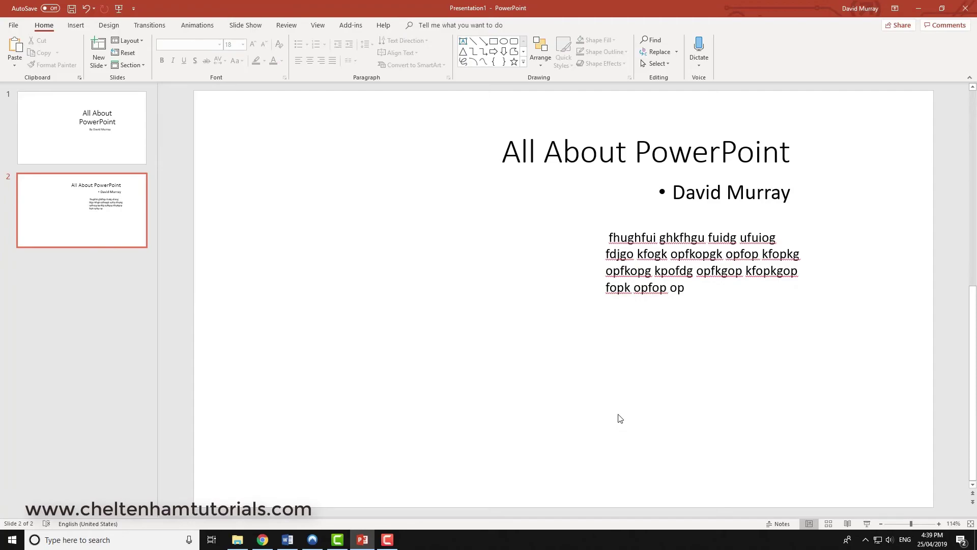
- Delete the sample paragraph text box from slide 2
click(666, 249)
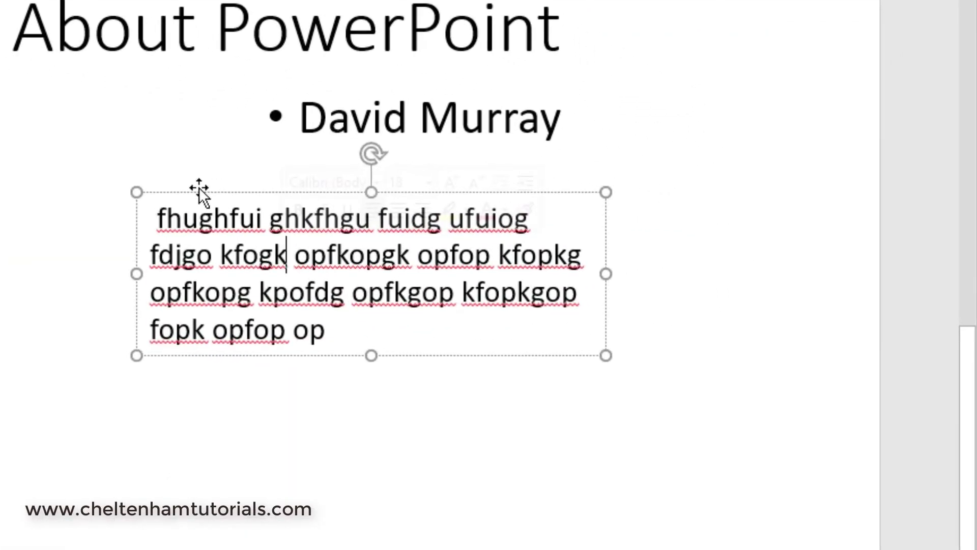
click(200, 192)
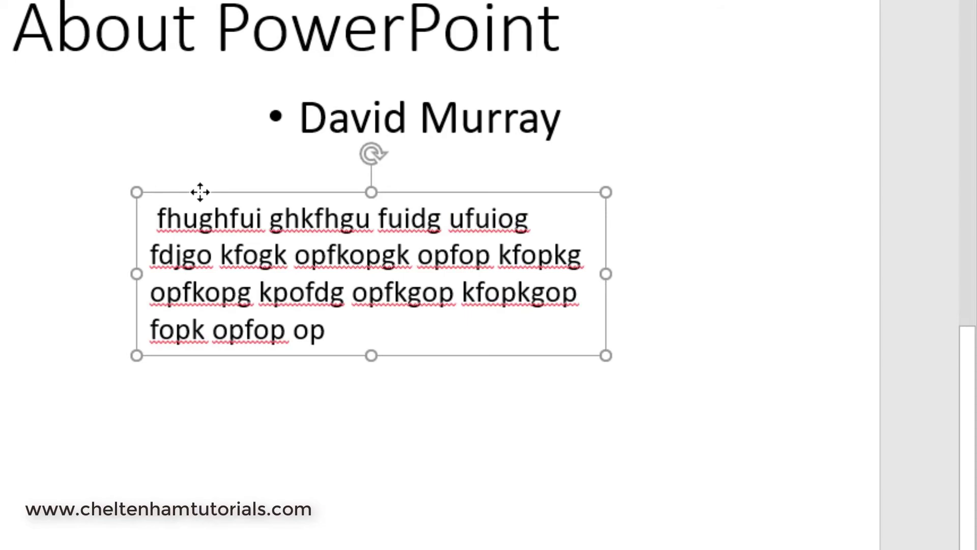
key(Delete)
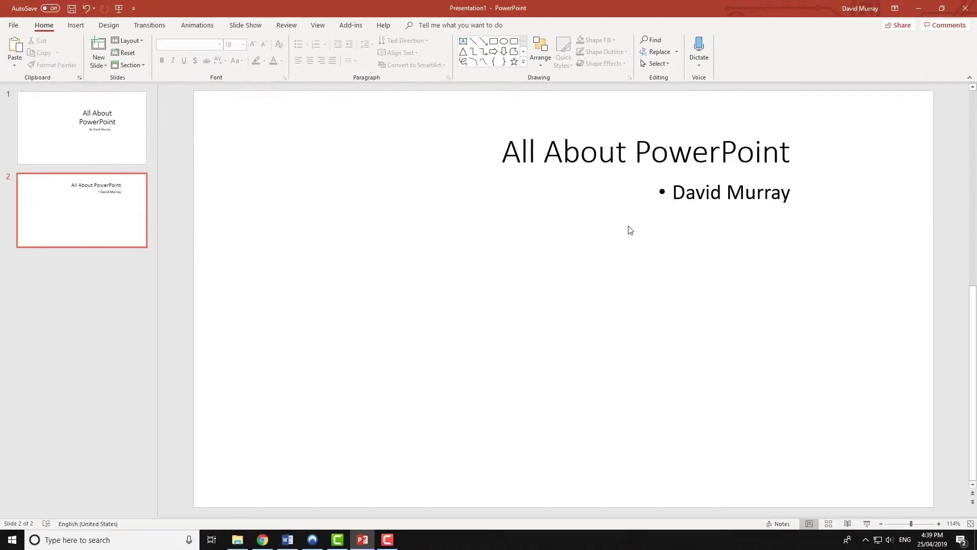